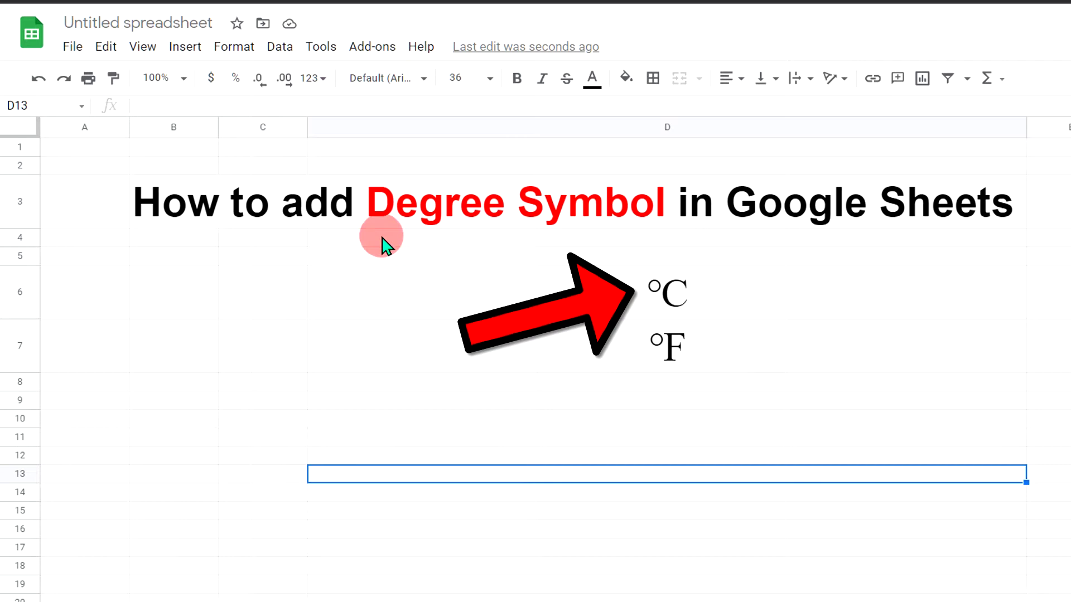
Create a new blank Google Docs document from Drive and bring up its Insert menu
click(189, 48)
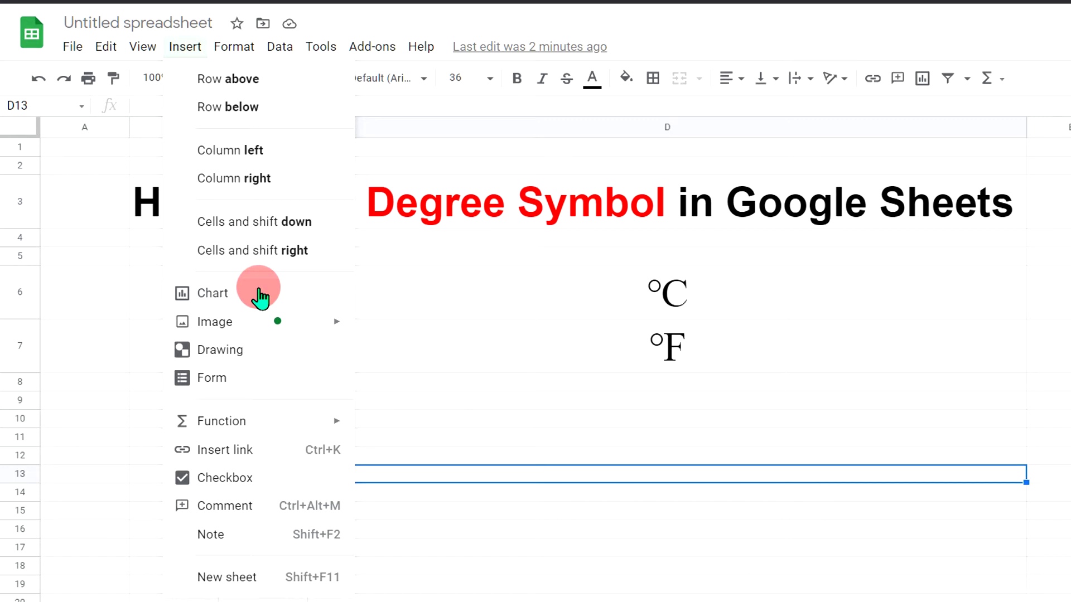
click(620, 361)
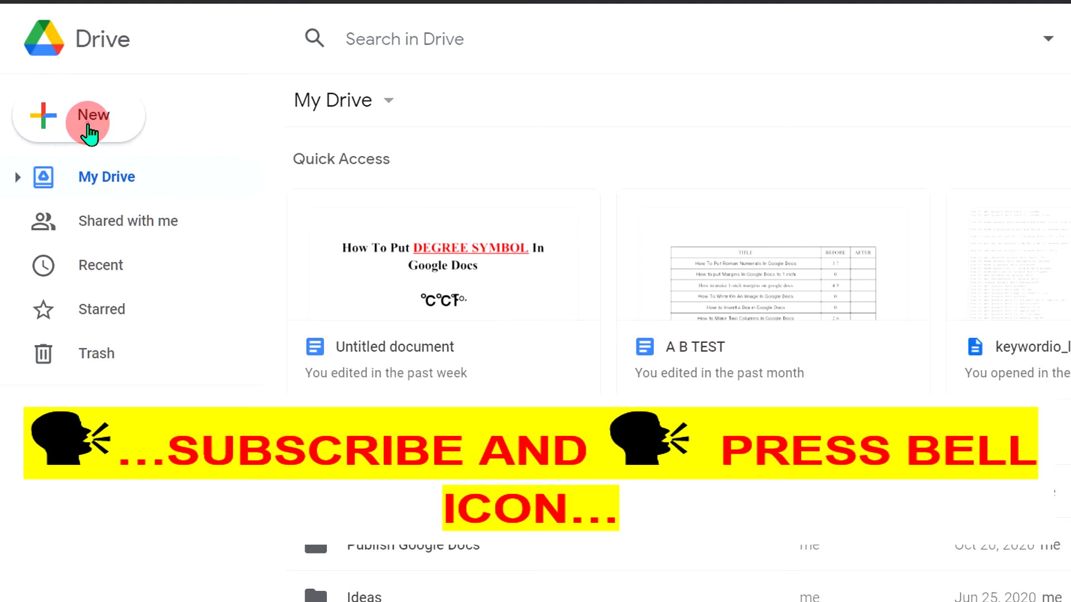
click(89, 124)
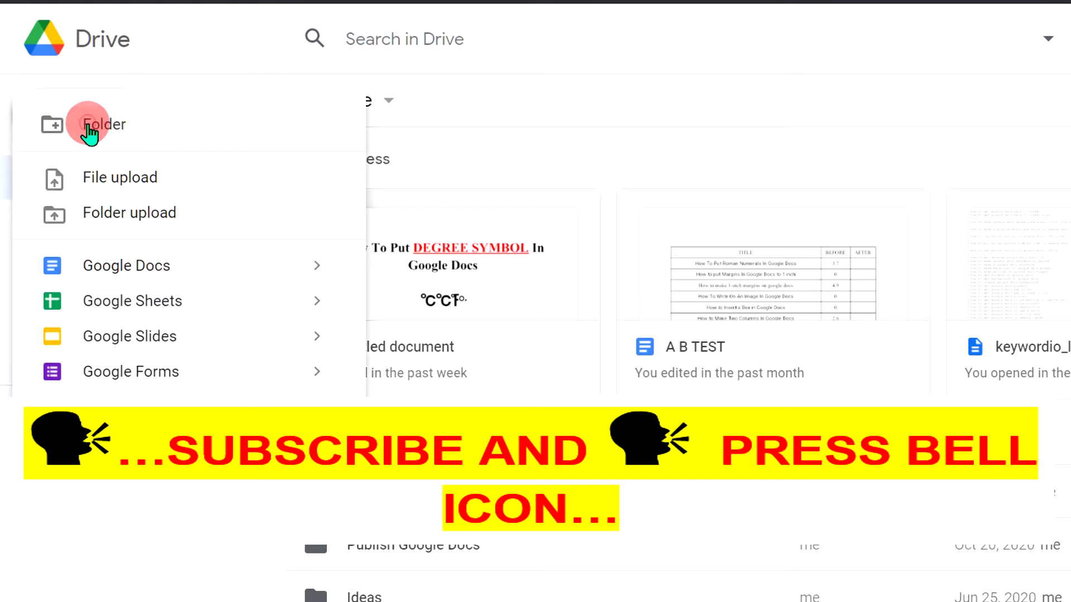
click(87, 280)
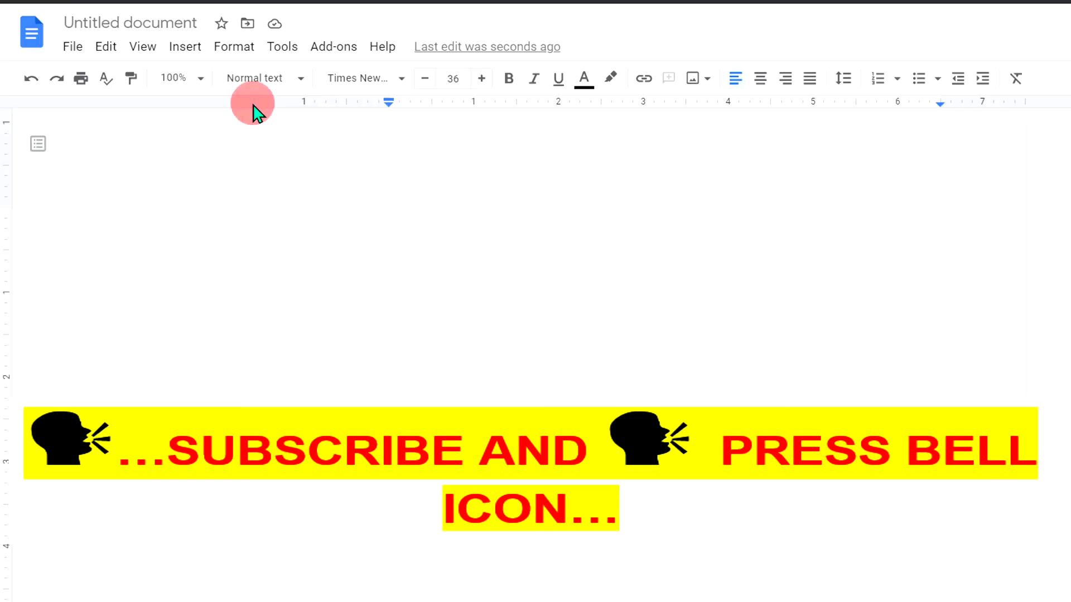
click(187, 48)
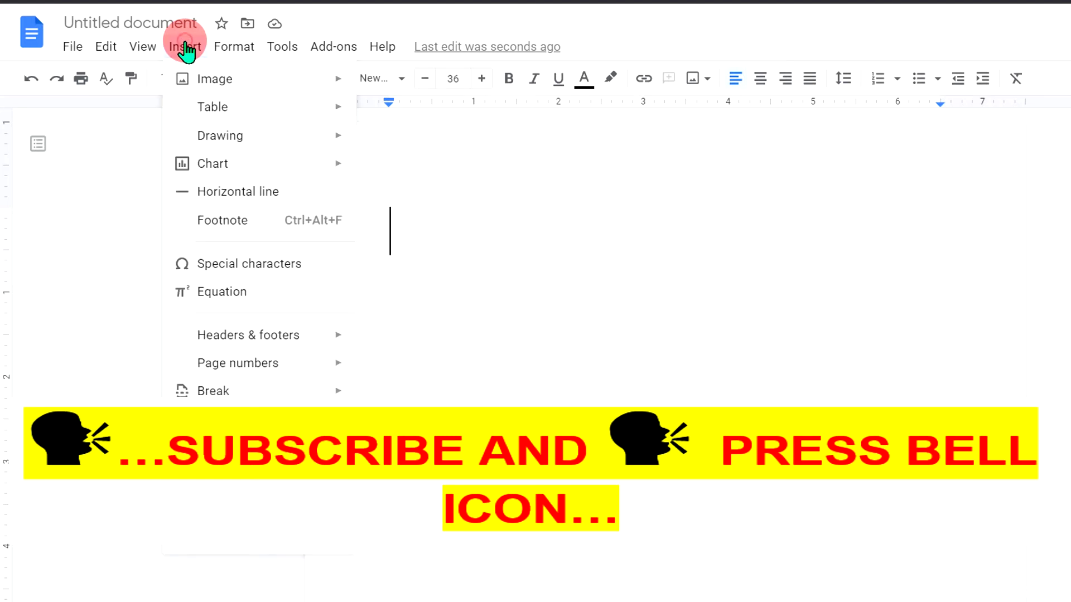
Search special characters for 'degree' and insert °, °F and °C into the document
click(227, 267)
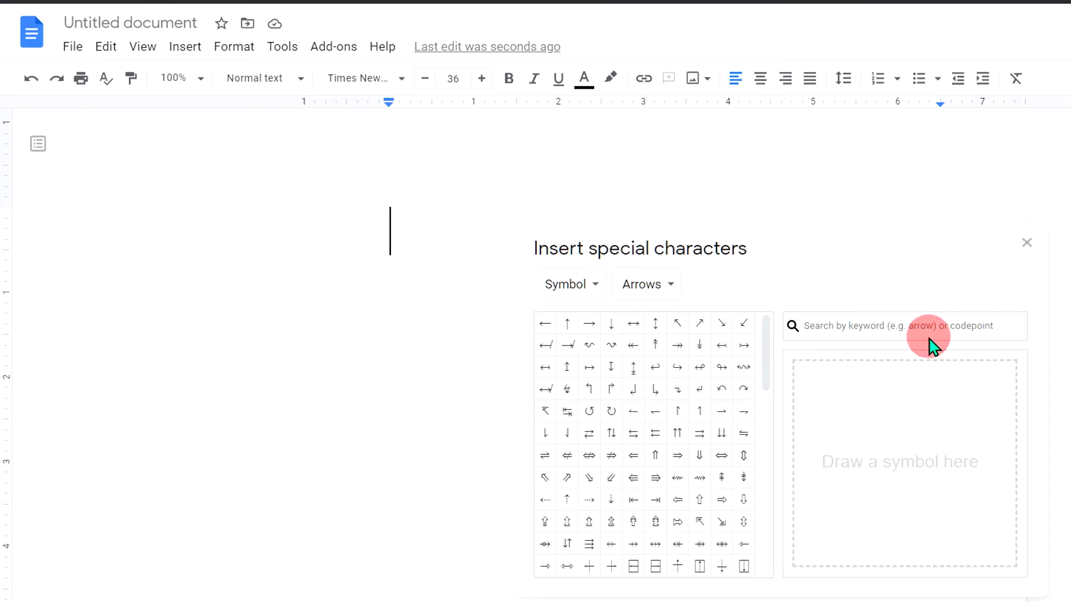
click(892, 328)
text(de)
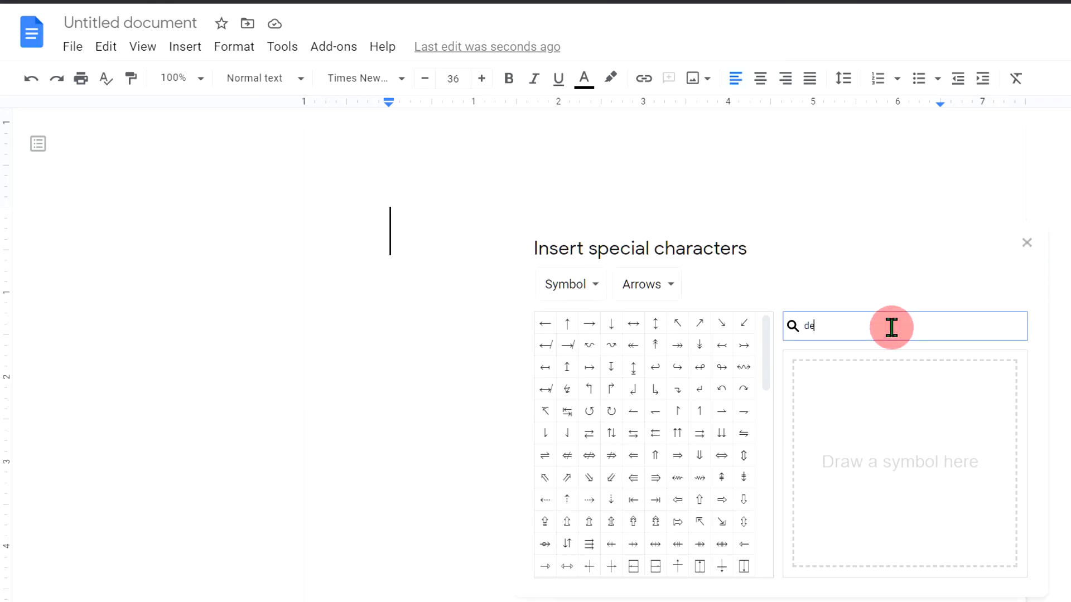
text(gree)
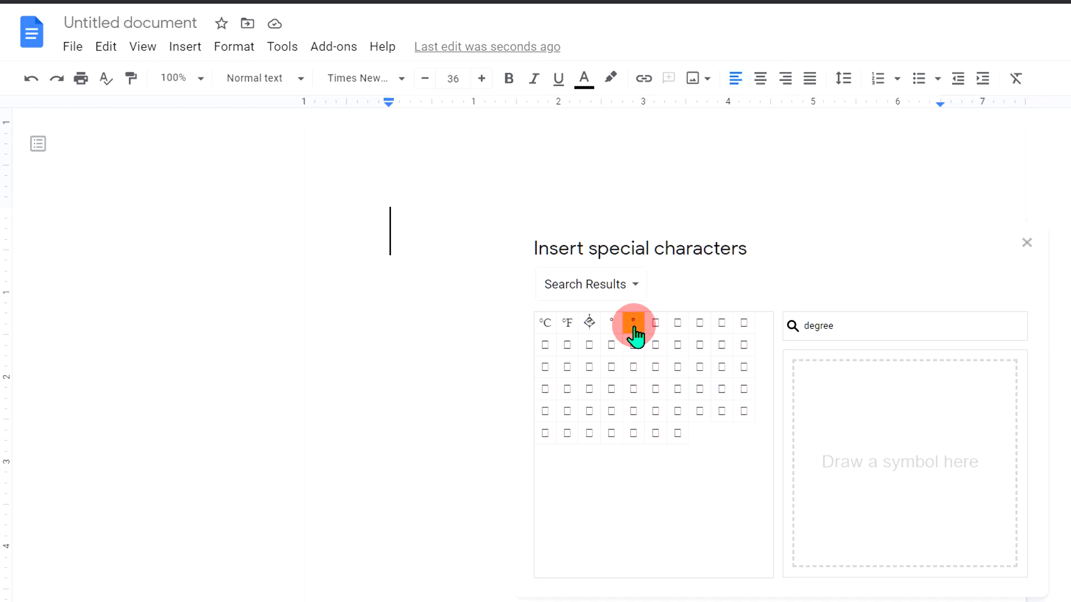
click(633, 333)
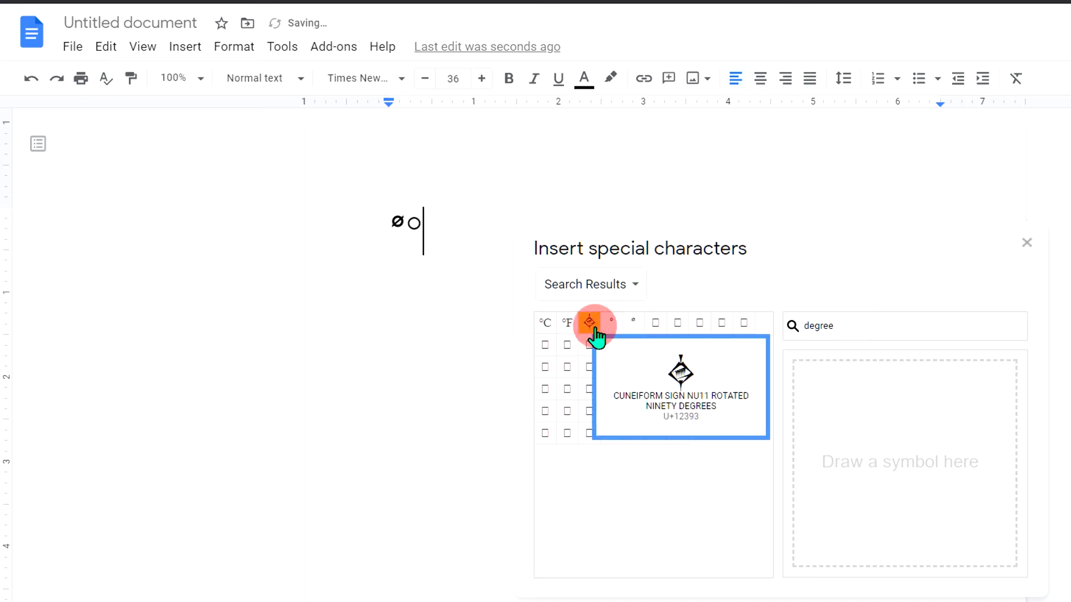
click(568, 324)
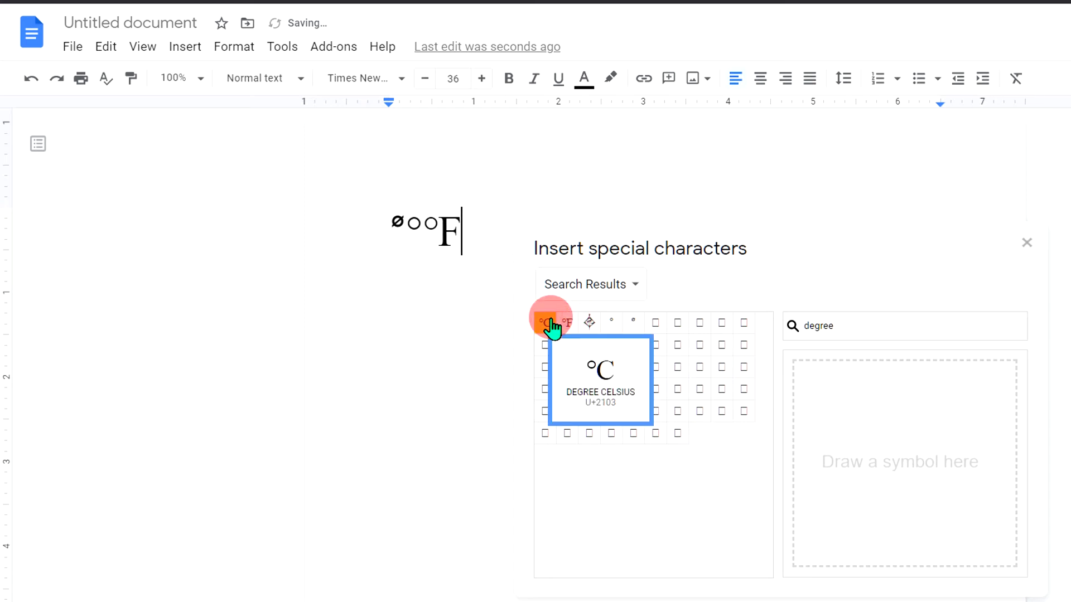
click(551, 326)
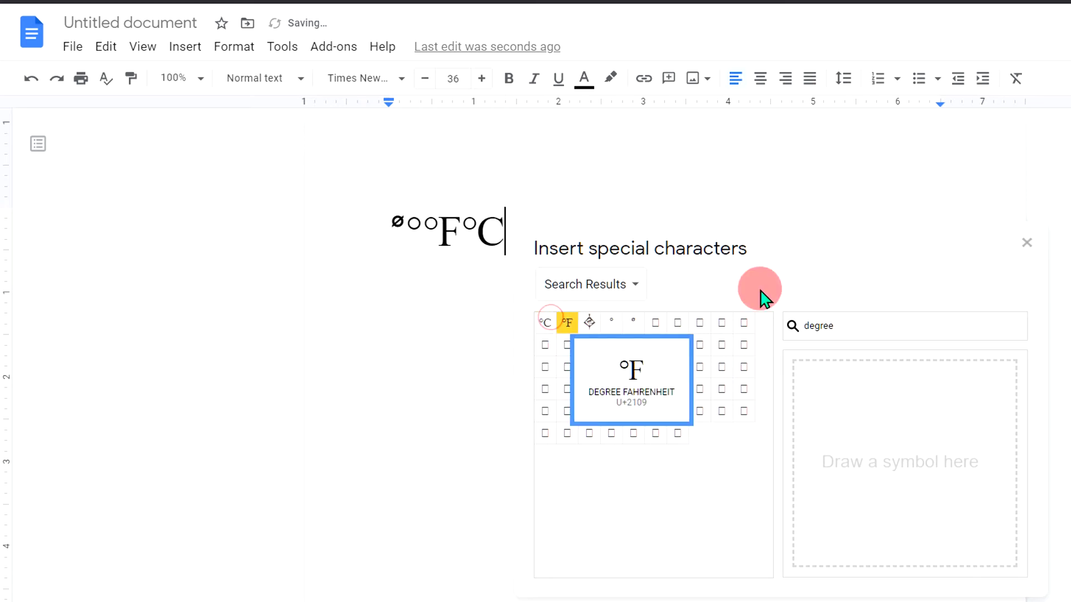
click(453, 230)
Select the °C in the document and paste it into cell D9
key(shift+End)
key(ctrl+c)
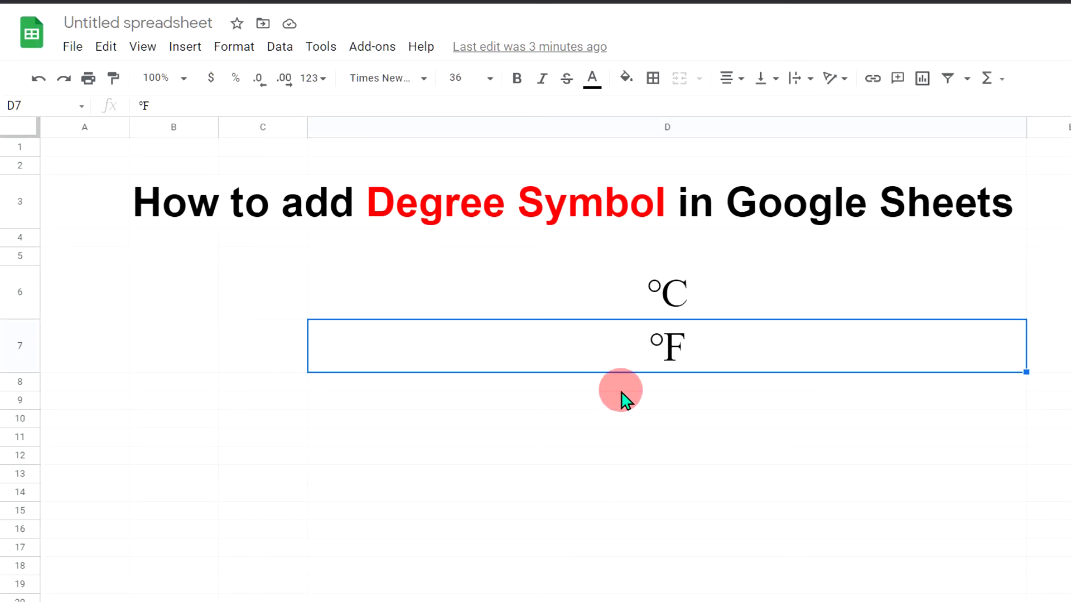
click(622, 400)
right_click(620, 401)
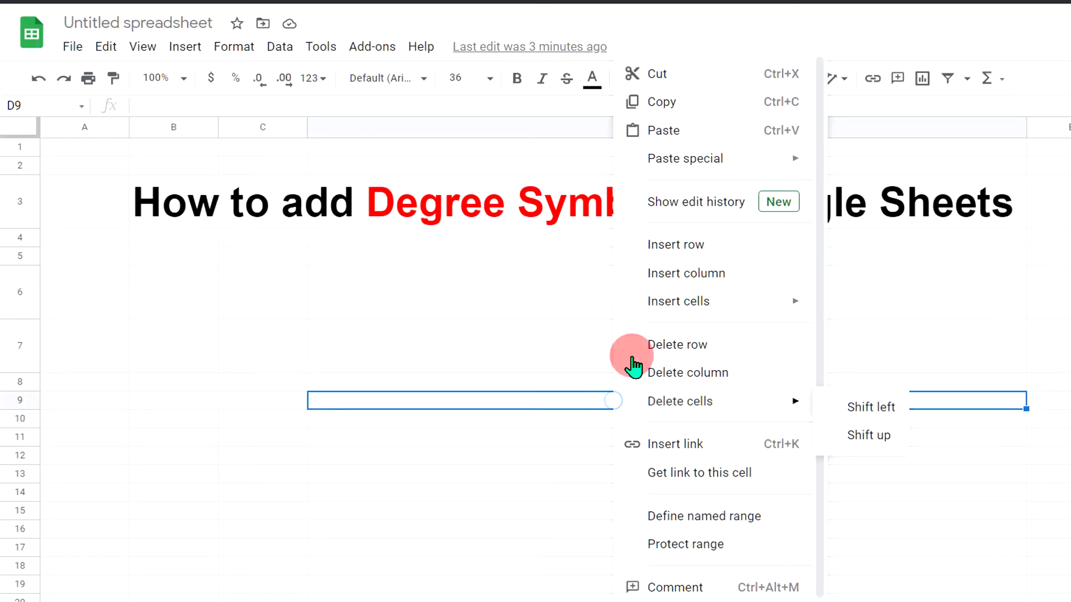
click(705, 134)
click(626, 522)
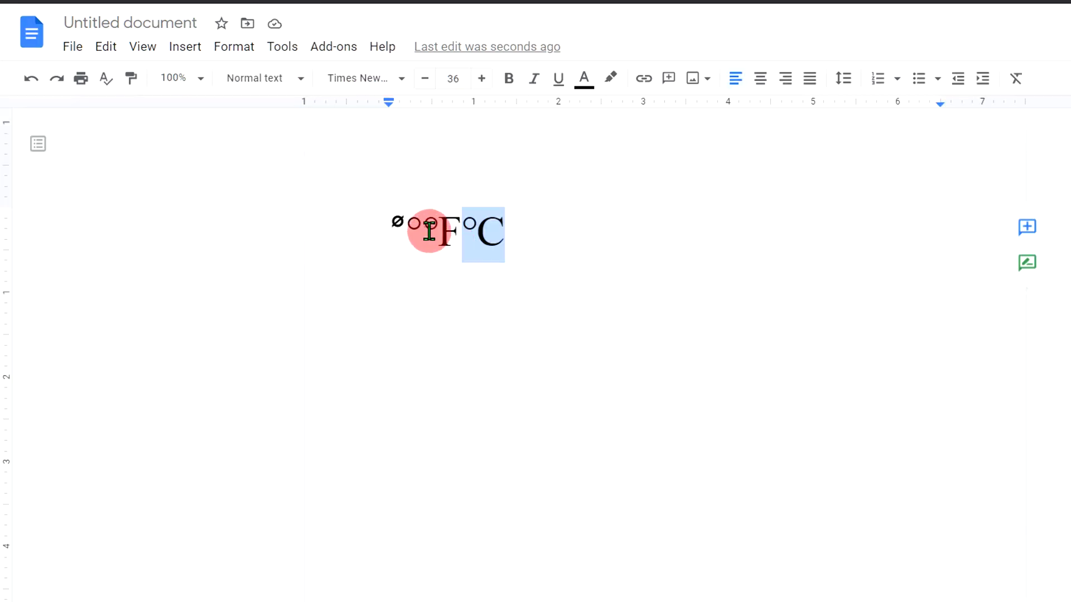
Take a degree sign from the document and fill it down column D from D10 toward D14
drag(424, 232, 407, 232)
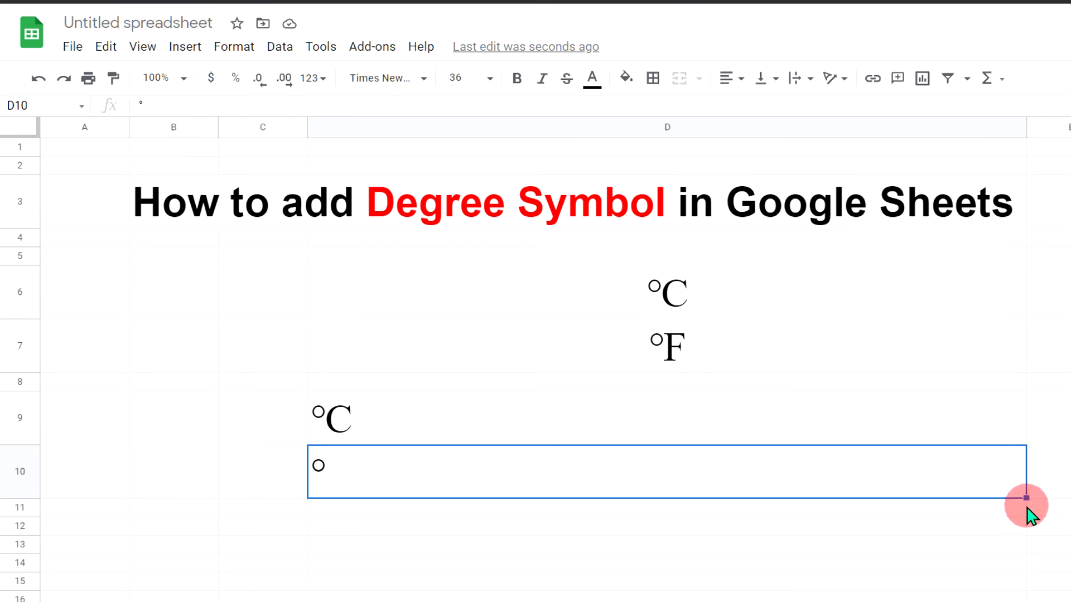
drag(1025, 498, 1011, 562)
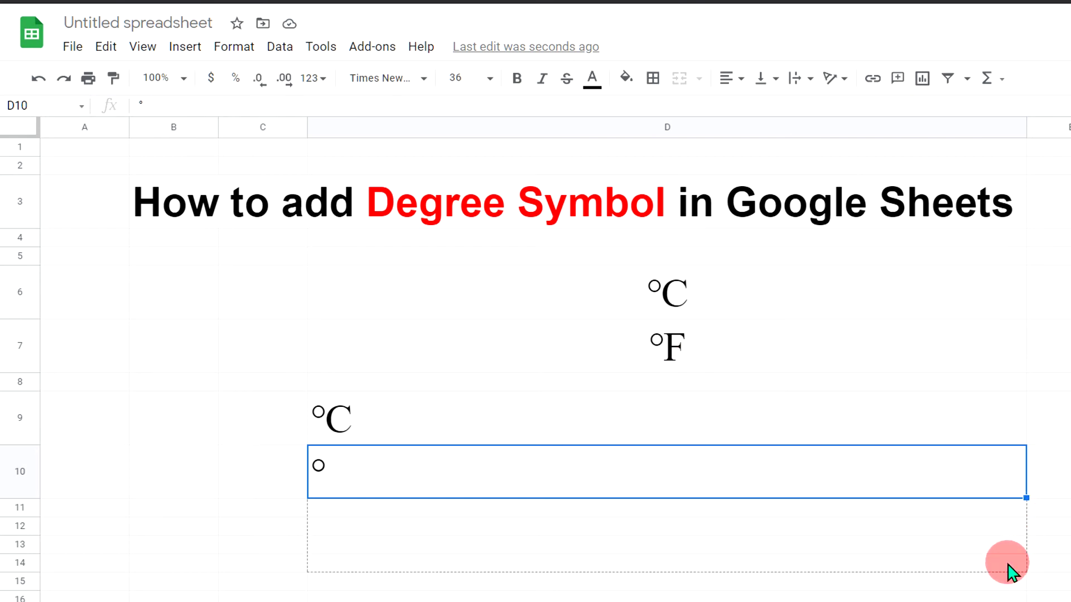
drag(1011, 563, 1009, 567)
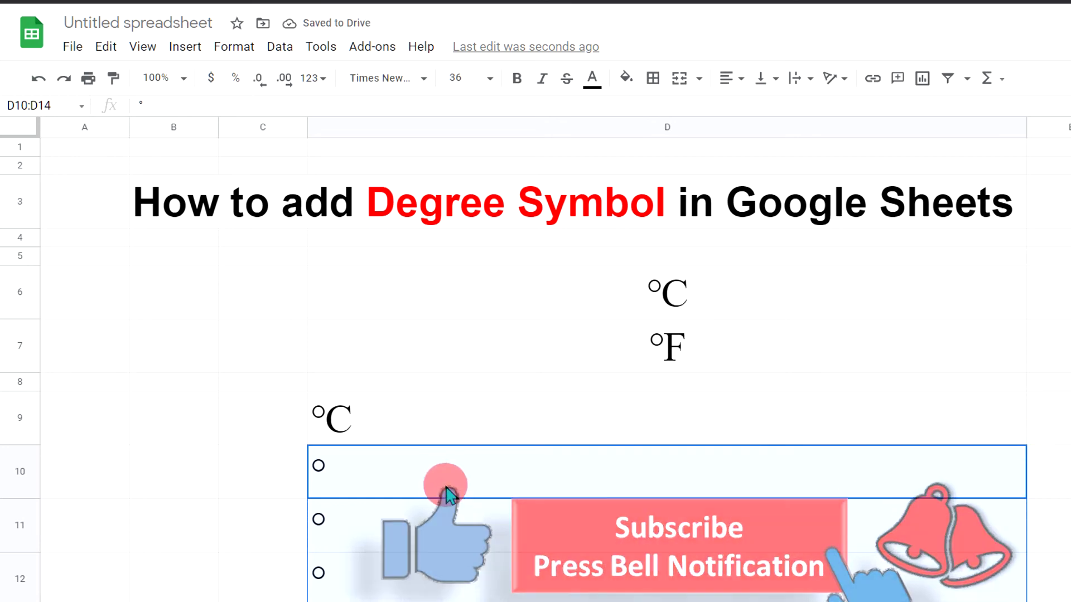
Copy the degree sign from D10 into E10
click(596, 477)
key(ctrl+c)
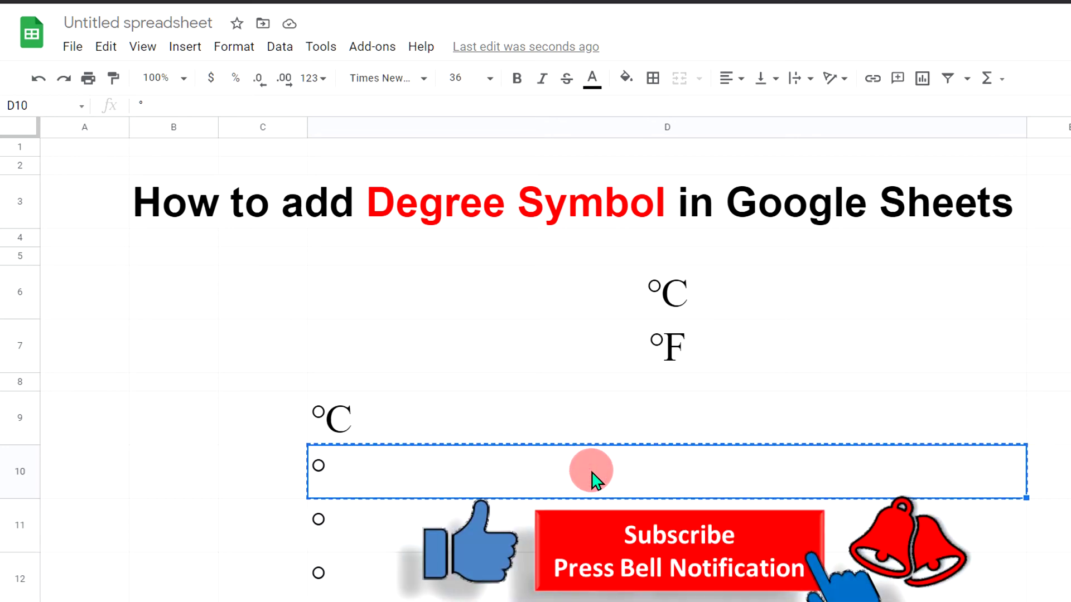
click(933, 413)
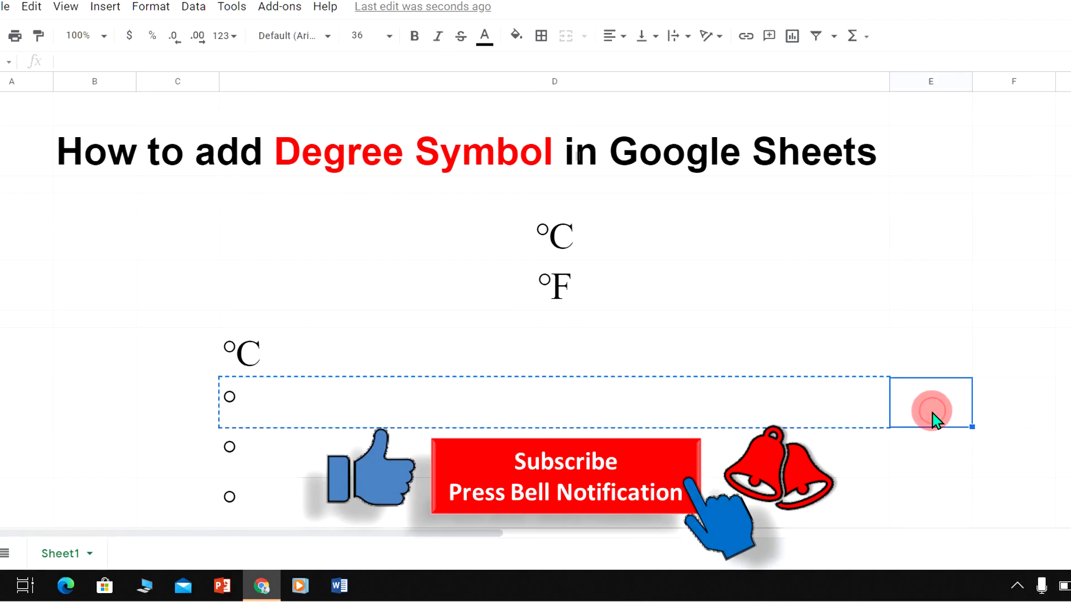
key(ctrl+v)
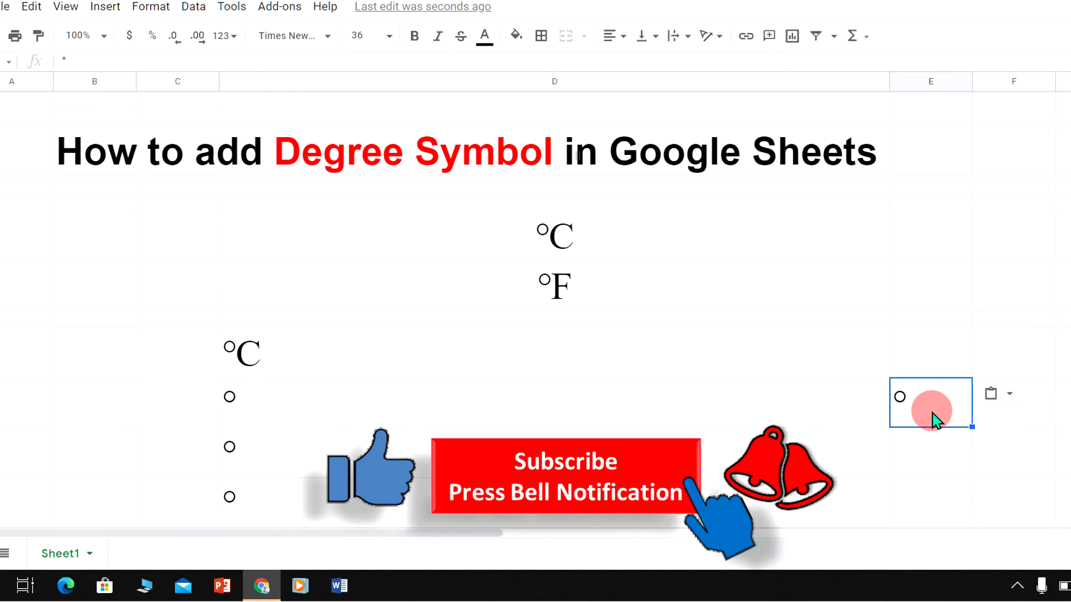